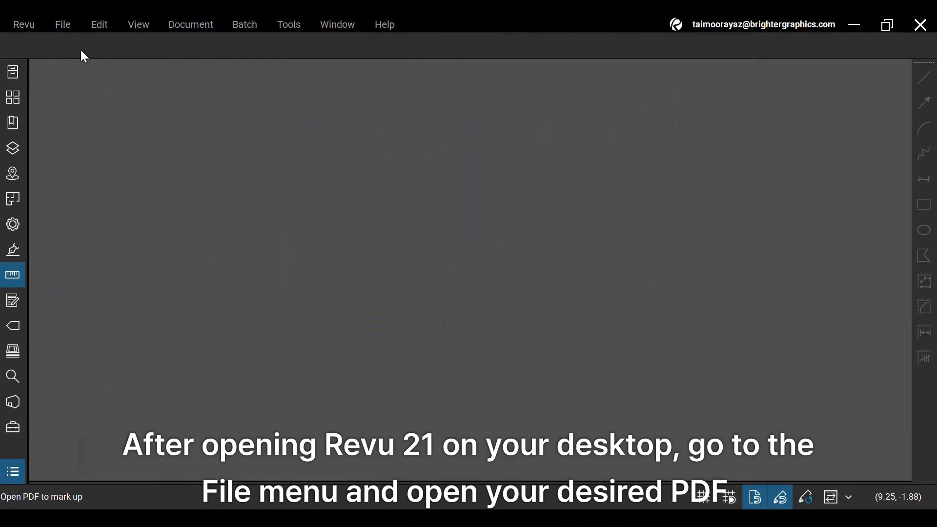
# Open BG Floor Plan from the recent files list and zoom in and out on the drawing
pyautogui.click(65, 27)
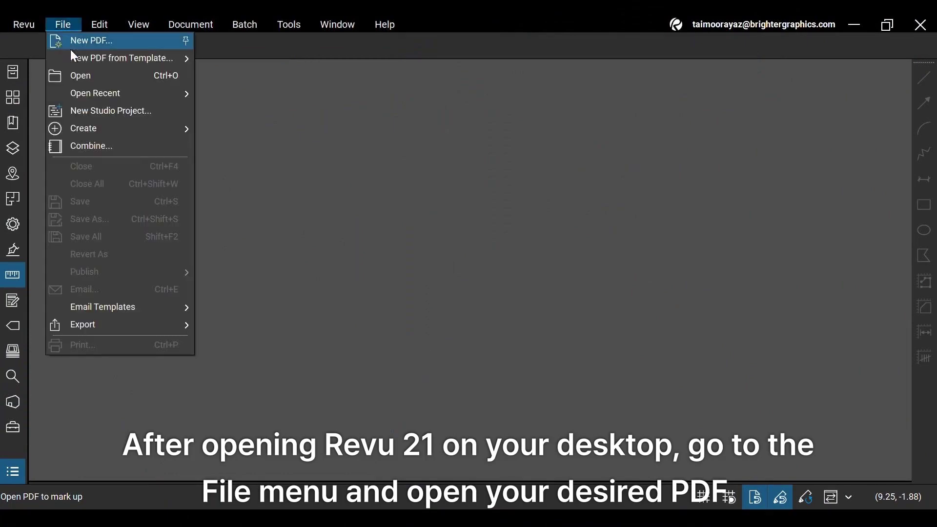
pyautogui.moveTo(173, 93)
pyautogui.click(247, 93)
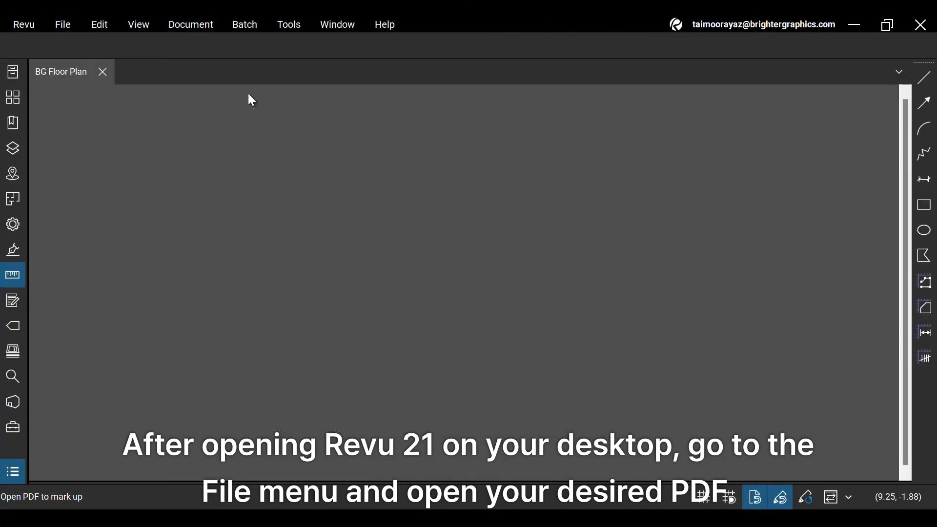
pyautogui.scroll(2, 483, 293)
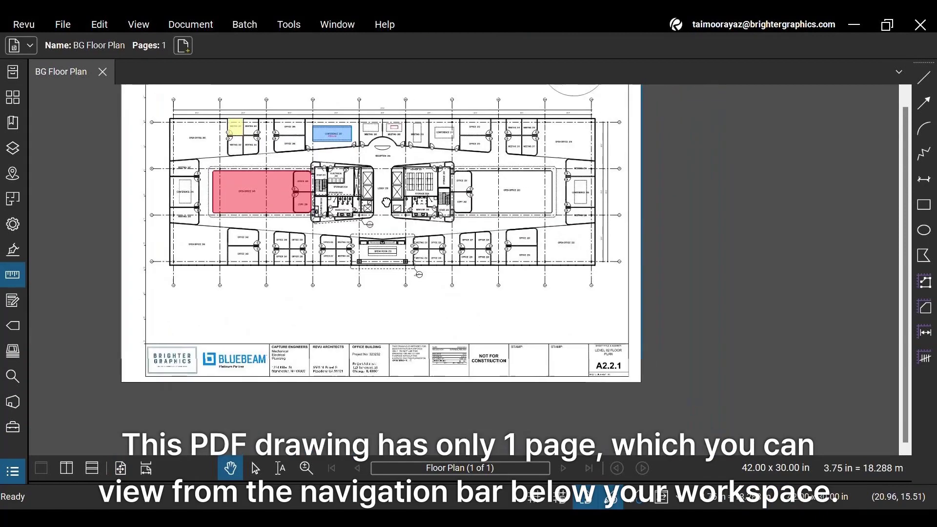
pyautogui.scroll(-2, 499, 291)
pyautogui.scroll(2, 498, 291)
pyautogui.scroll(-2, 401, 270)
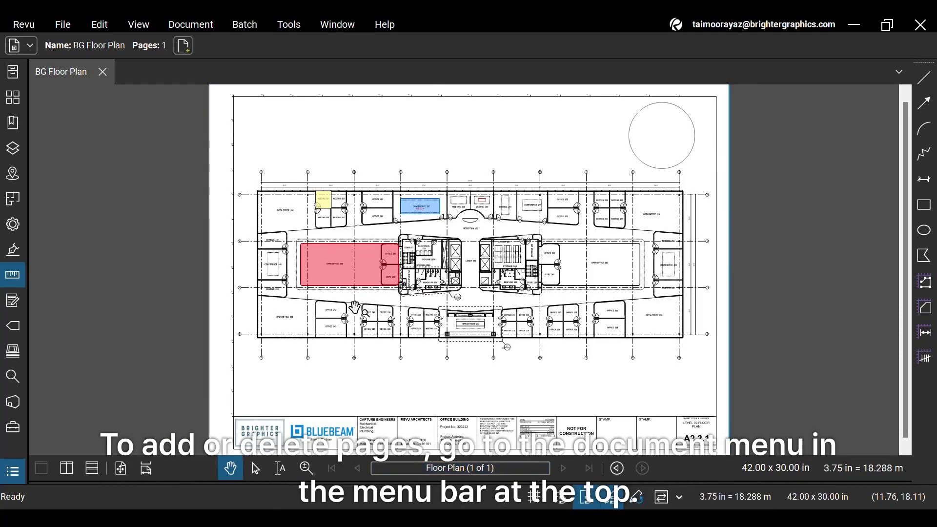
# Show the Document menu's Insert page options
pyautogui.click(196, 26)
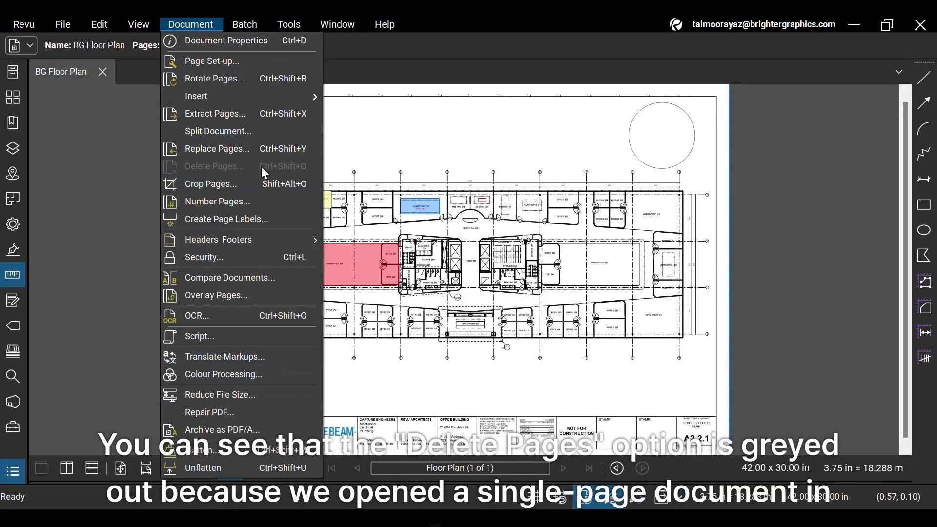
pyautogui.moveTo(243, 96)
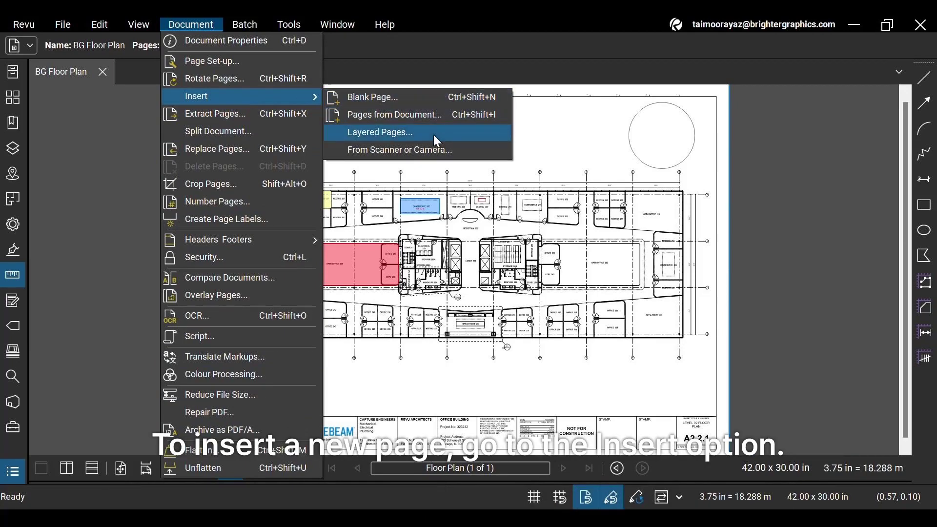
# Set up a Custom-template 11 x 8.5 in landscape blank page, placed after the first page
pyautogui.click(438, 98)
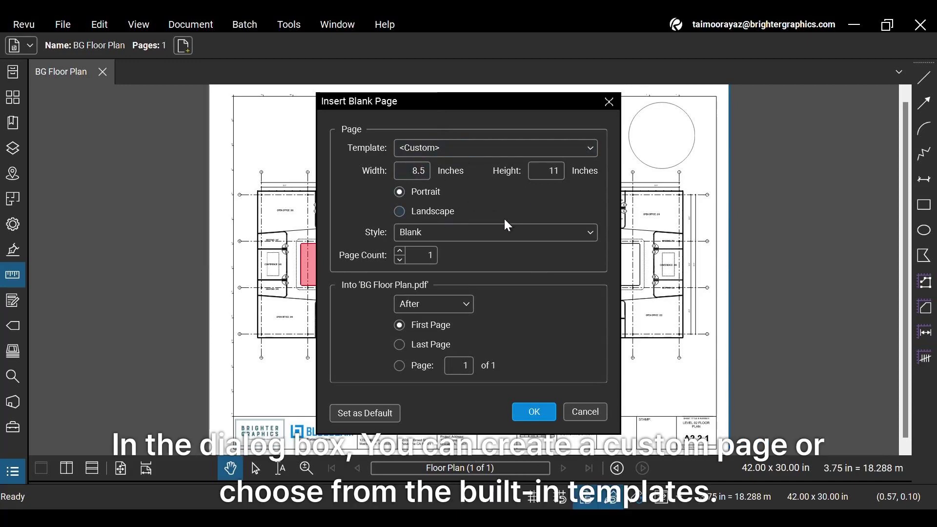
pyautogui.click(468, 146)
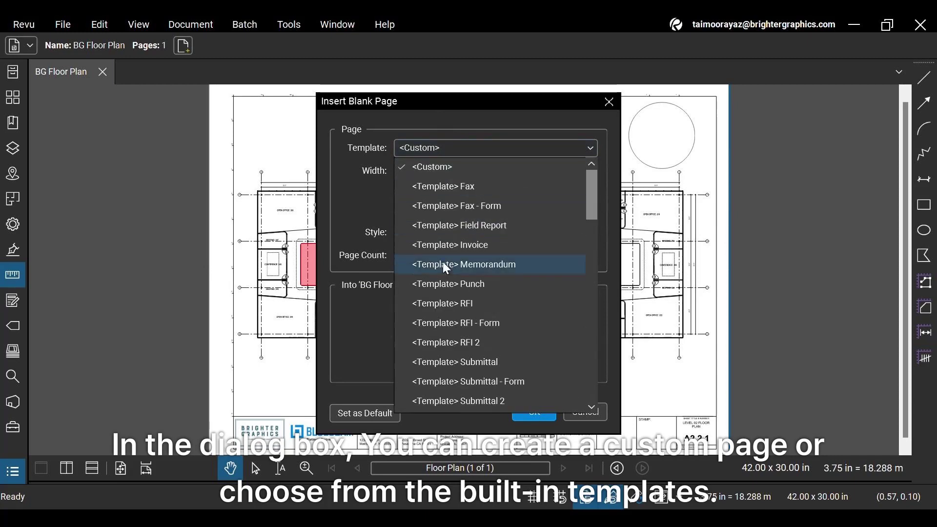
pyautogui.click(364, 197)
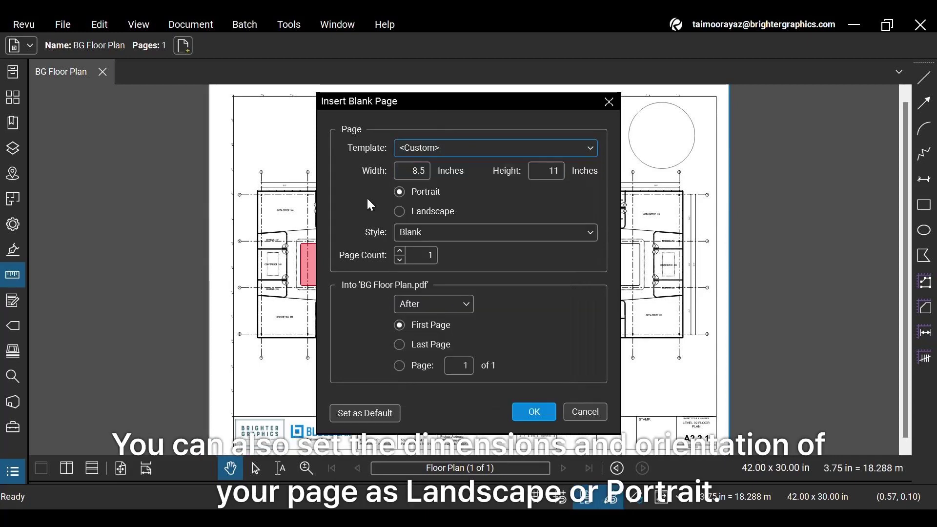
pyautogui.click(430, 211)
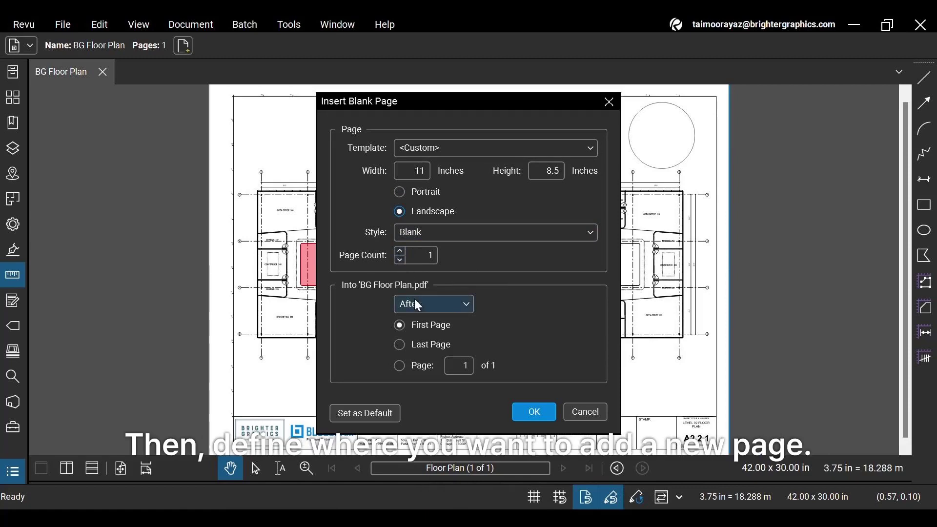
pyautogui.click(458, 307)
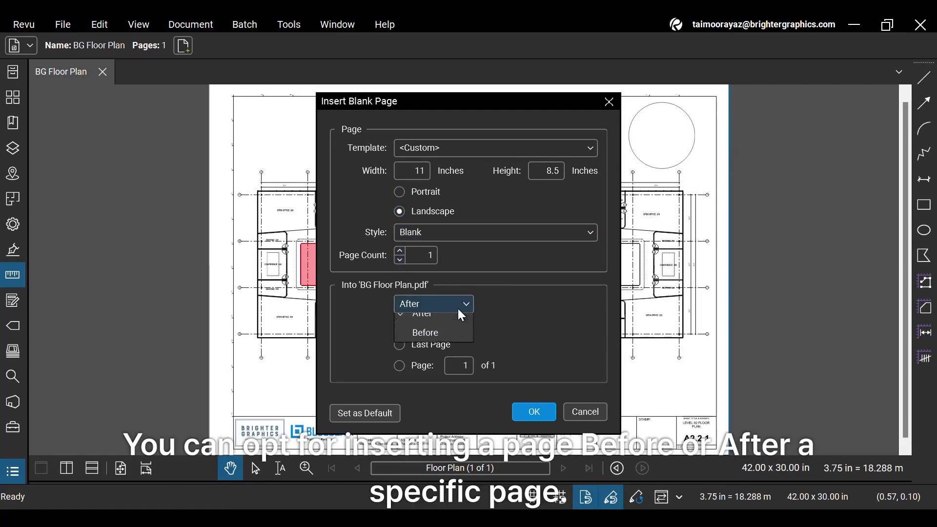
pyautogui.click(442, 323)
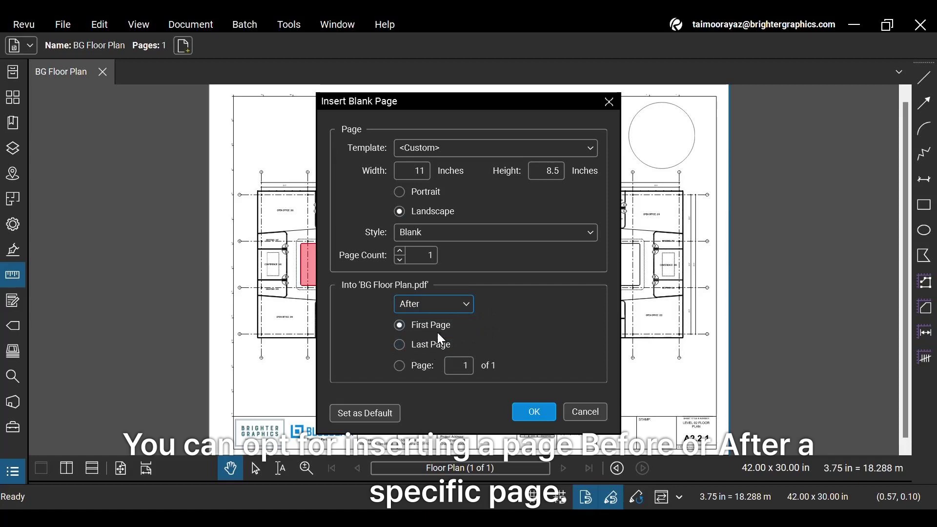
pyautogui.click(399, 365)
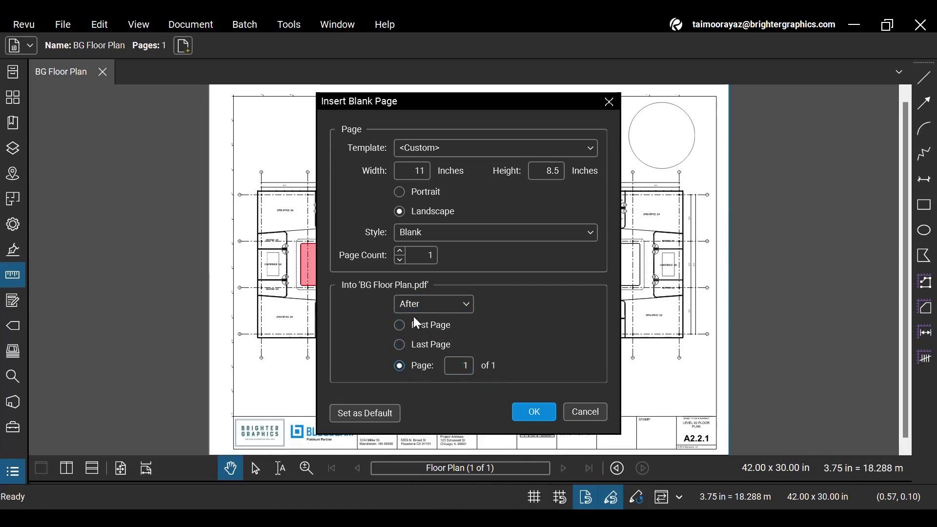
pyautogui.click(399, 326)
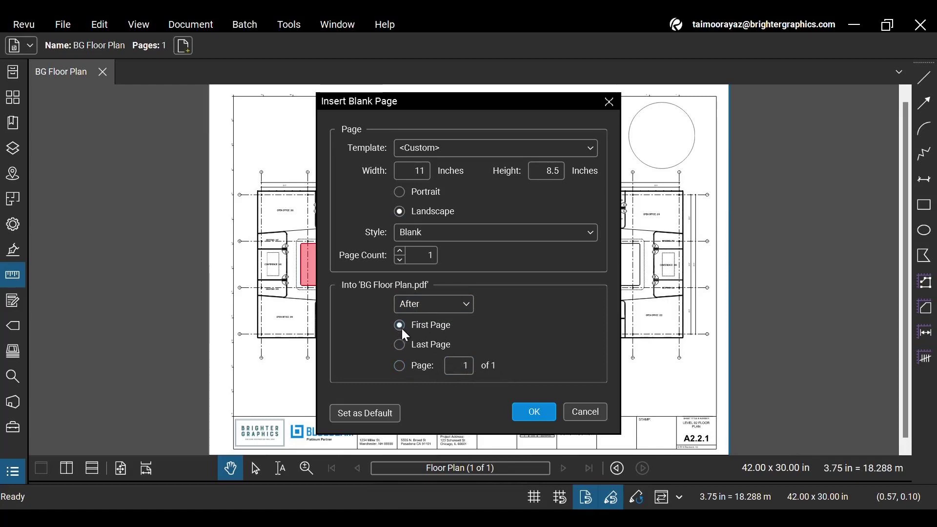
# Insert the blank landscape page as page 2 and bring it into view
pyautogui.click(532, 411)
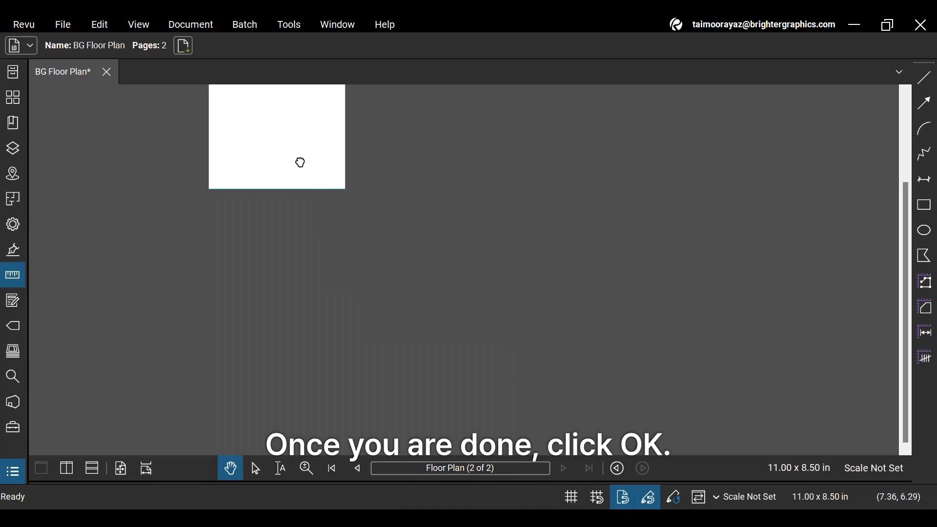
pyautogui.moveTo(299, 161); pyautogui.dragTo(467, 267)
pyautogui.scroll(4, 505, 324)
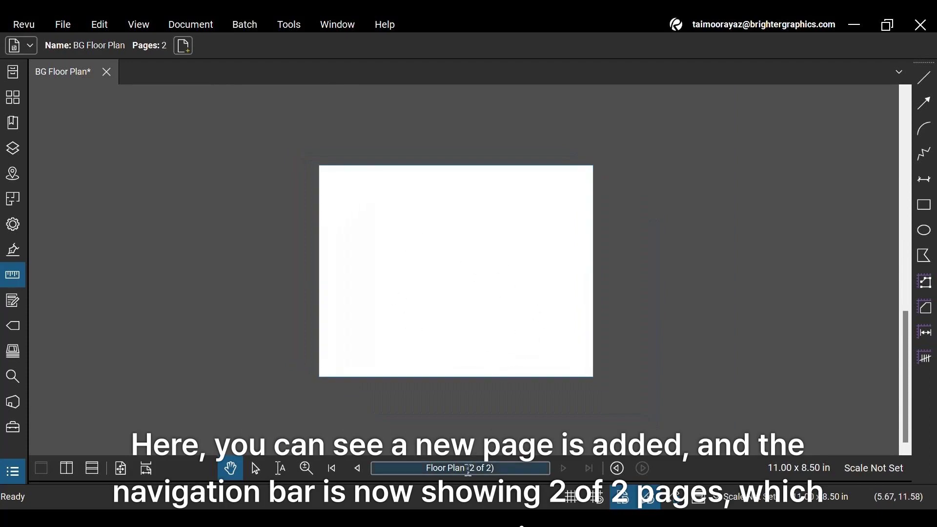
# Flip between the floor plan and blank page, ending zoomed out on page 1
pyautogui.click(358, 468)
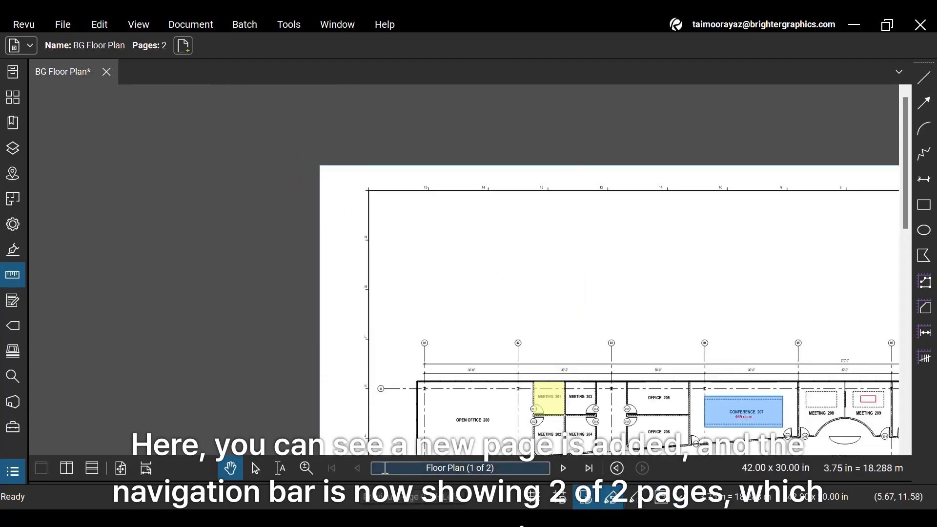
pyautogui.click(563, 467)
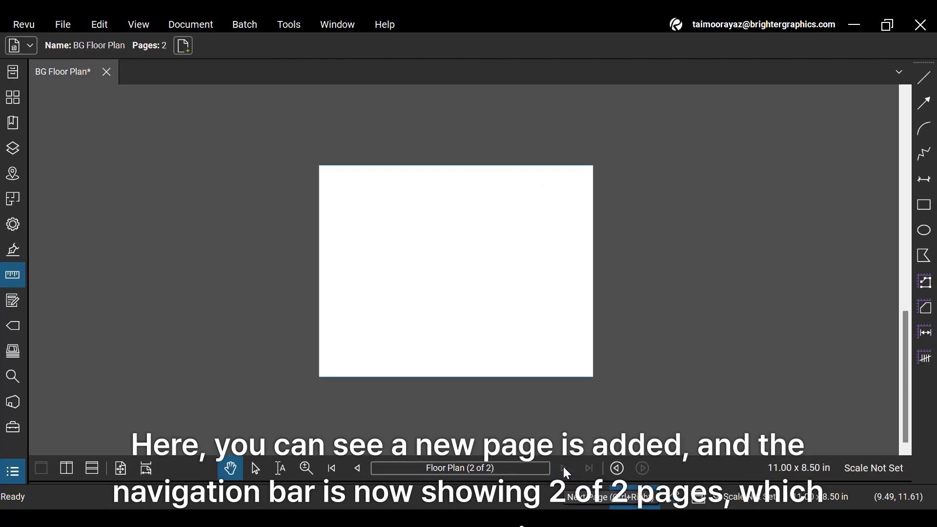
pyautogui.click(354, 470)
pyautogui.scroll(-5, 469, 364)
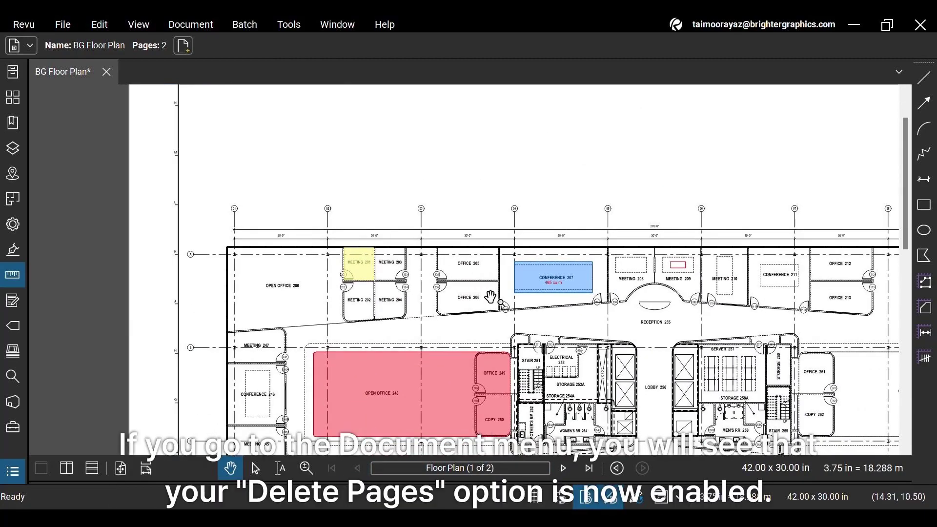
pyautogui.scroll(-5, 490, 298)
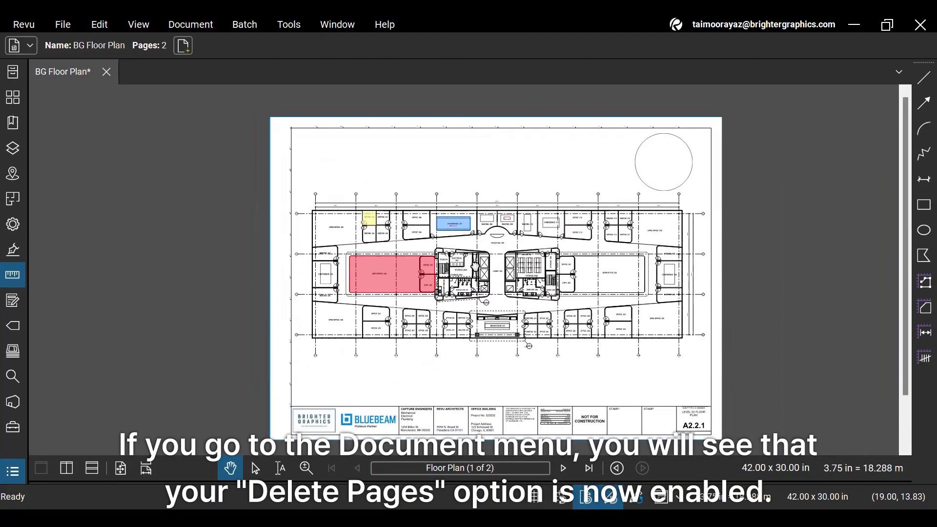
# Bring the blank page 2 into view
pyautogui.click(187, 23)
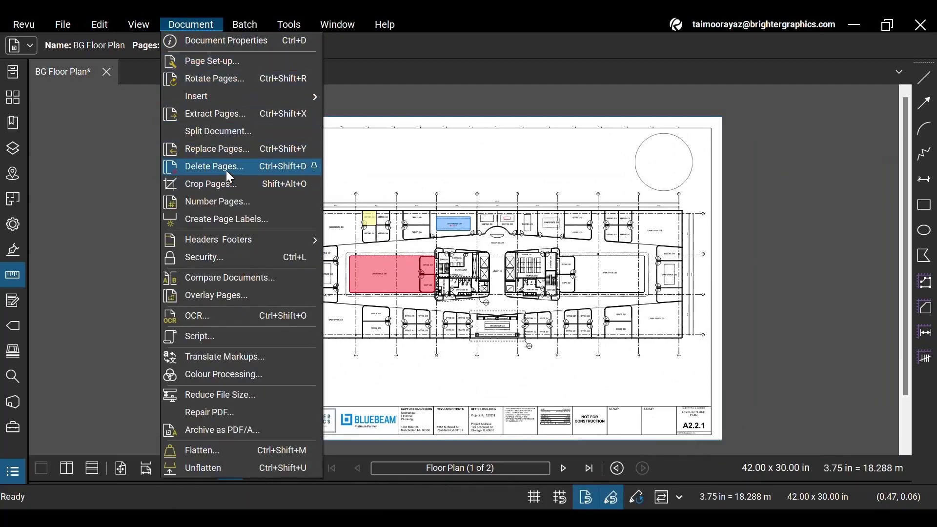
pyautogui.click(474, 403)
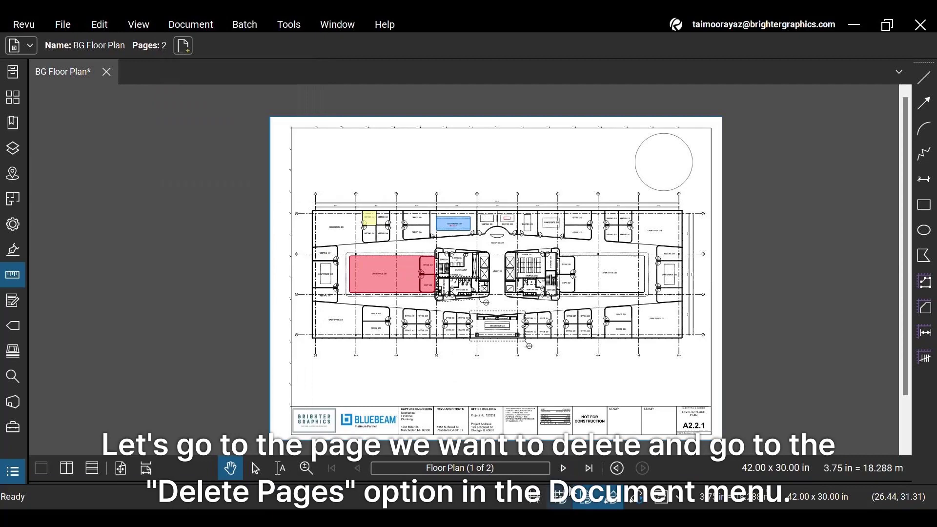
pyautogui.scroll(-3, 474, 402)
pyautogui.moveTo(306, 133); pyautogui.dragTo(445, 242)
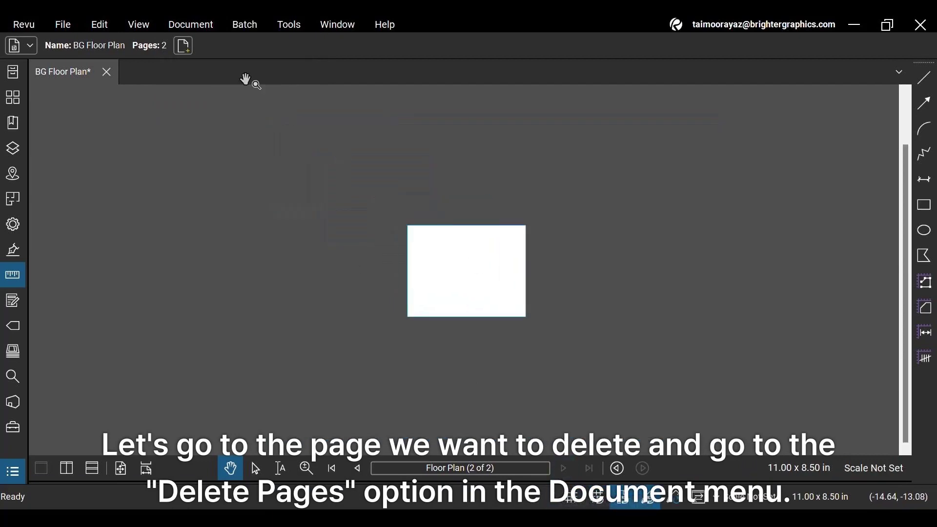
# Delete page 2 using Delete Pages with a custom range of 2
pyautogui.click(204, 25)
pyautogui.click(222, 169)
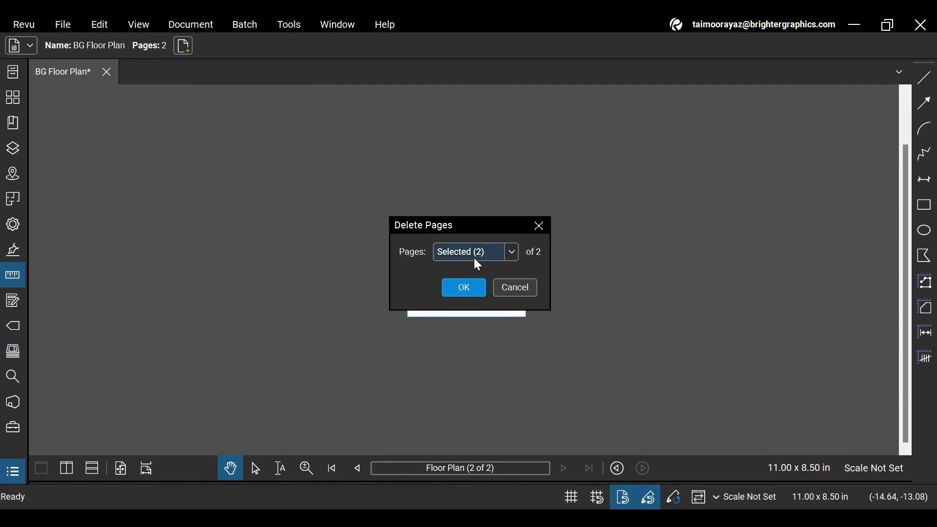
pyautogui.click(511, 256)
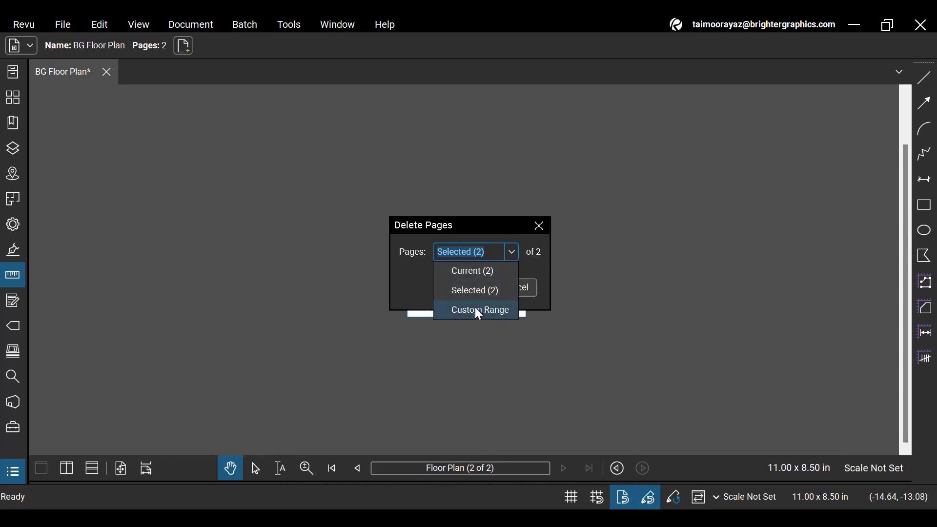
pyautogui.click(448, 310)
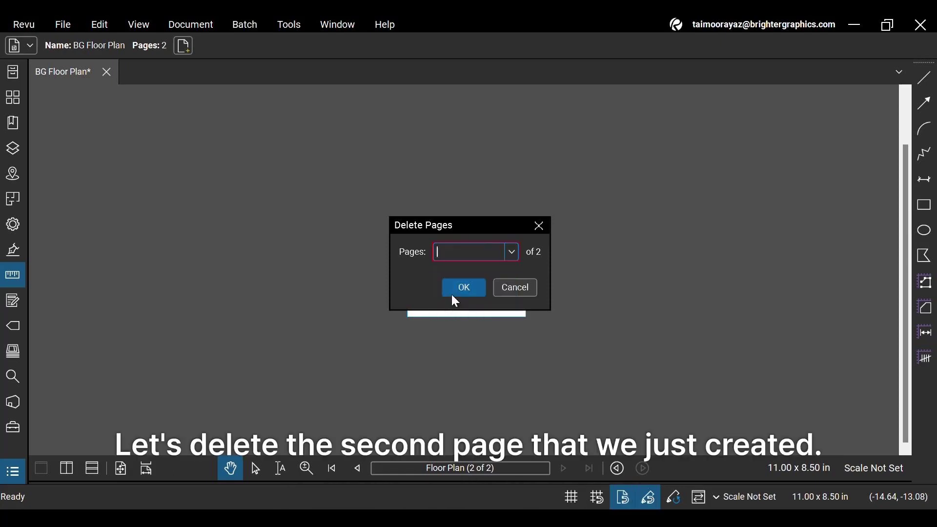
pyautogui.write('2')
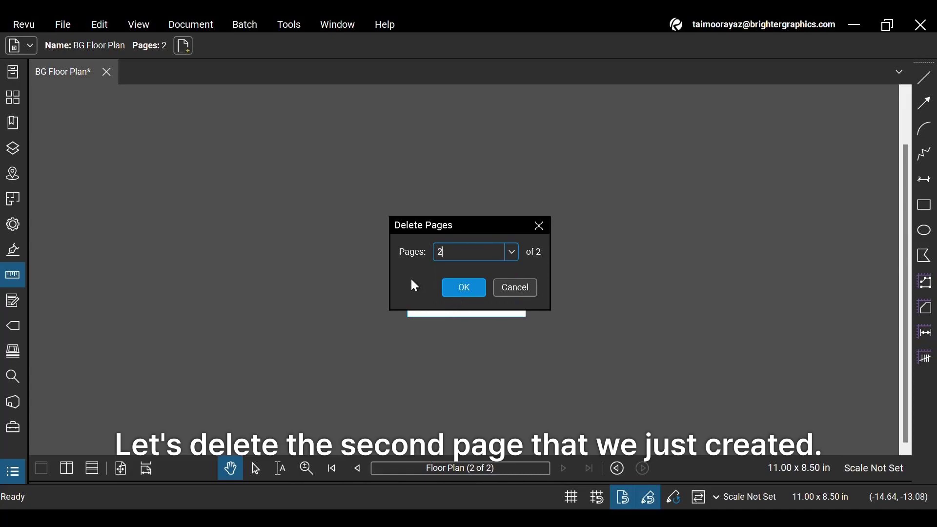
pyautogui.click(470, 288)
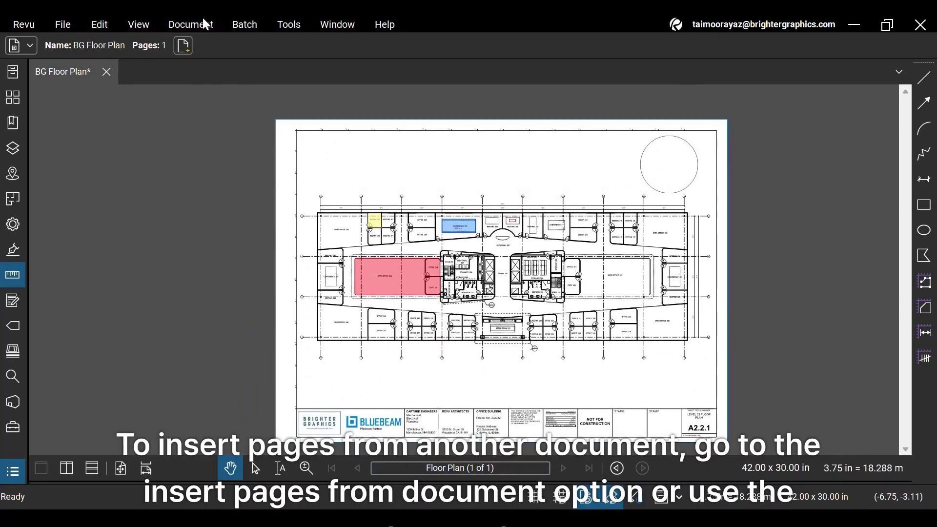
pyautogui.click(200, 24)
pyautogui.moveTo(217, 99)
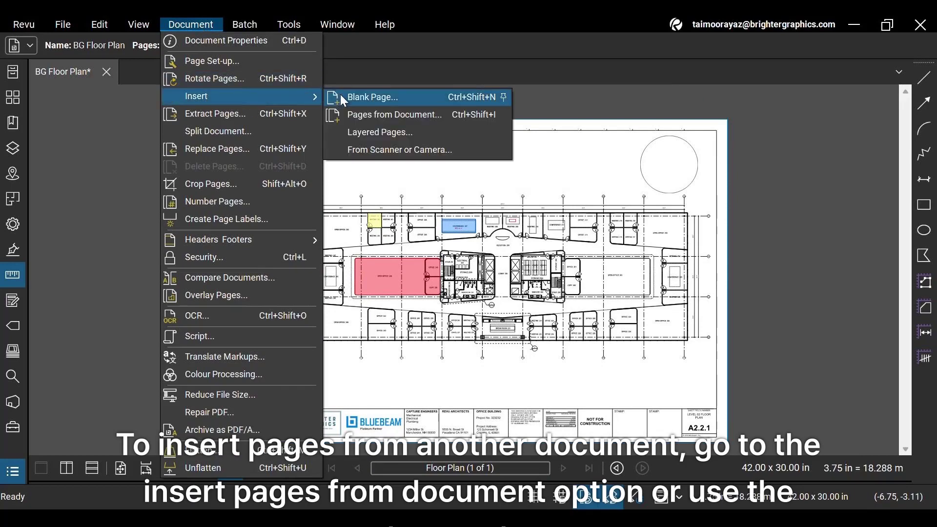
pyautogui.click(405, 113)
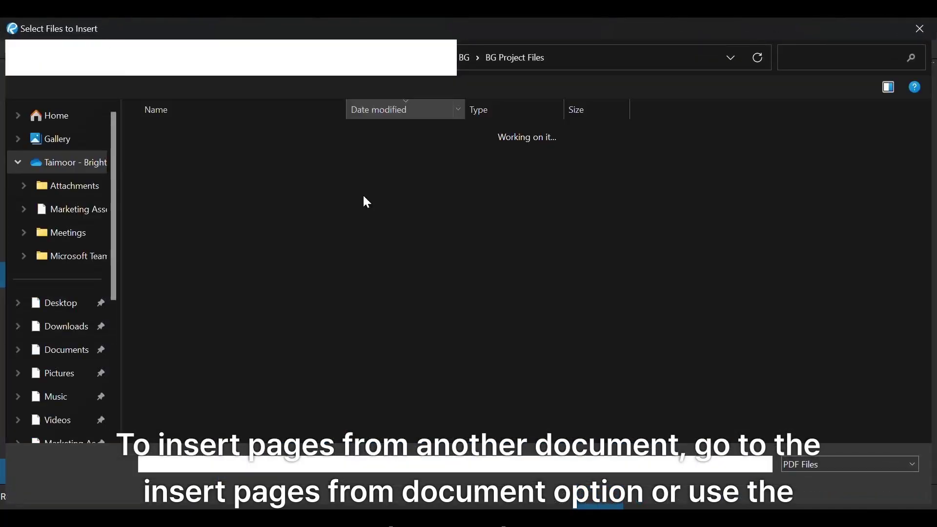
pyautogui.click(273, 156)
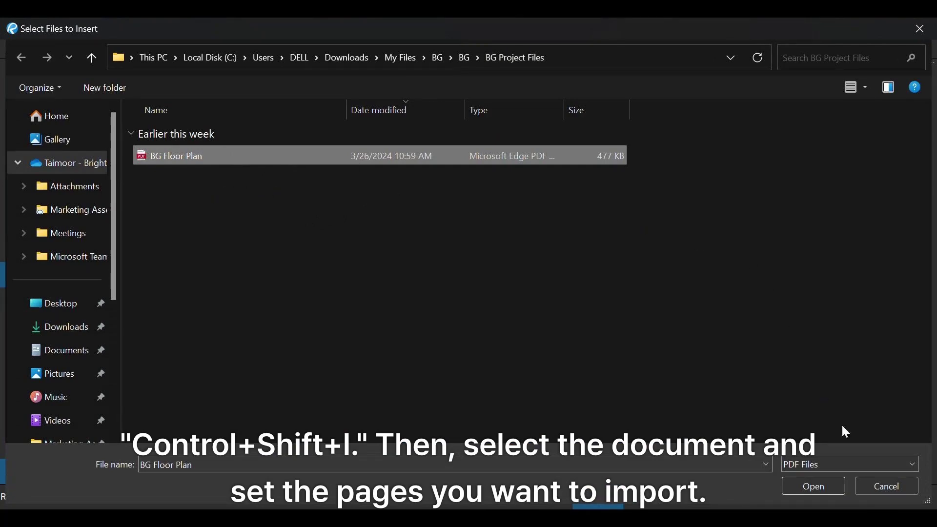
pyautogui.click(888, 486)
# Choose BG Floor Plan.pdf, all pages, as a layered page inserted after the first page
pyautogui.click(182, 26)
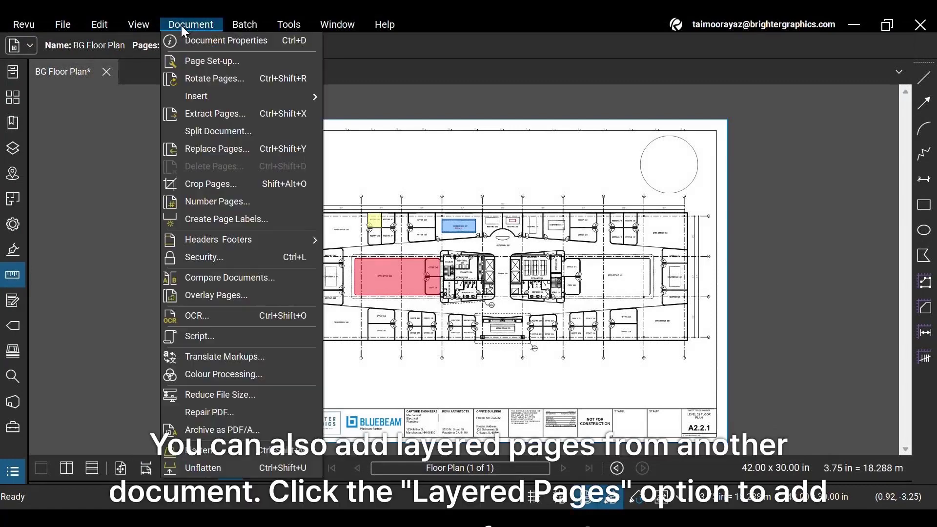
pyautogui.moveTo(210, 95)
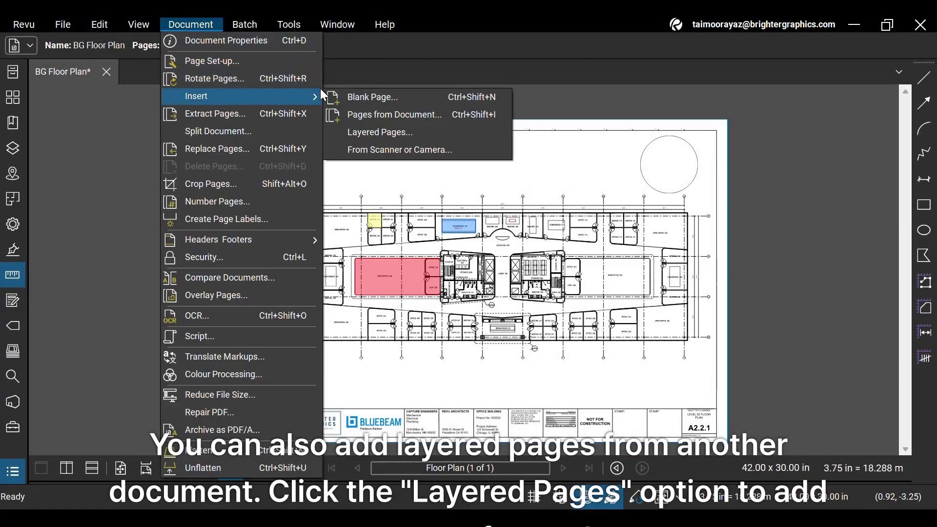
pyautogui.click(383, 135)
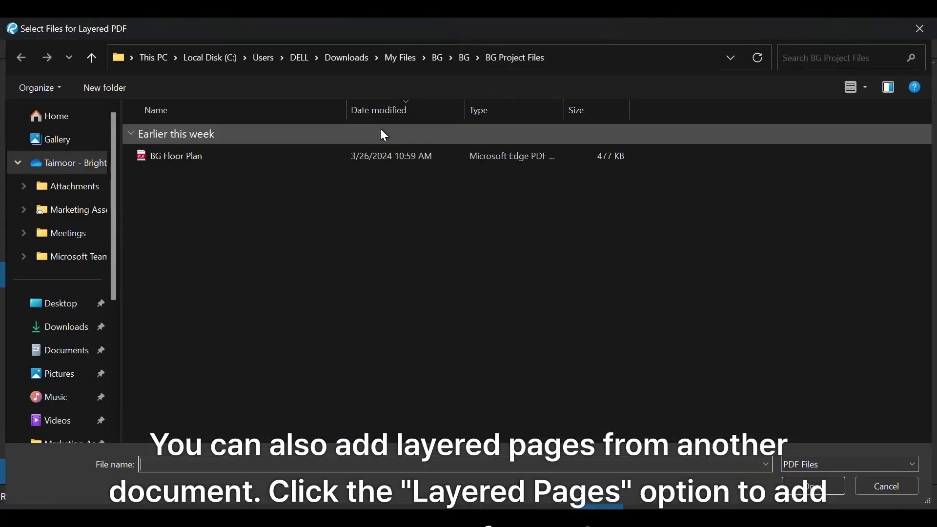
pyautogui.doubleClick(211, 157)
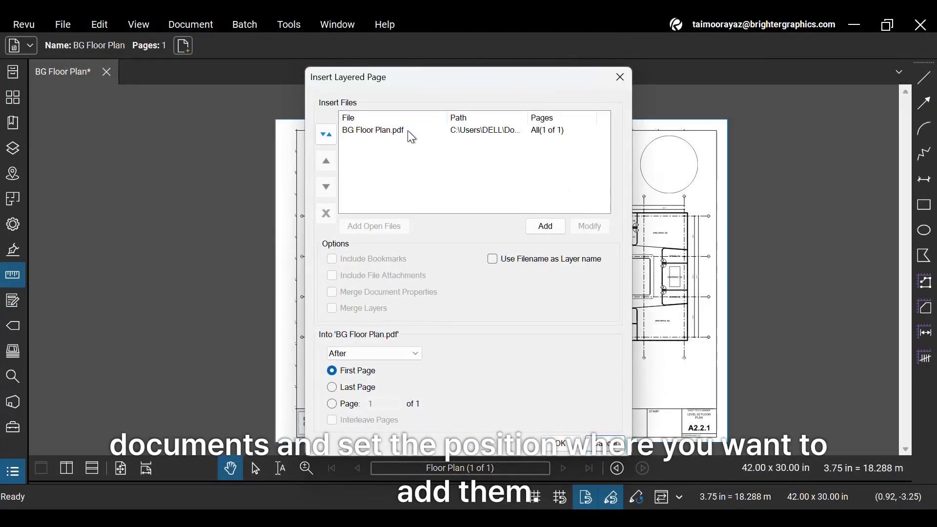
pyautogui.click(409, 131)
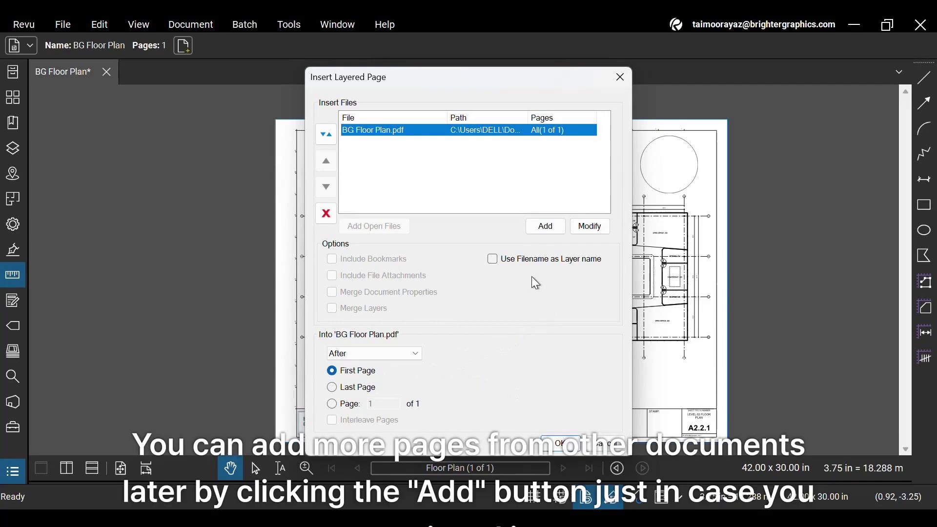
pyautogui.click(543, 237)
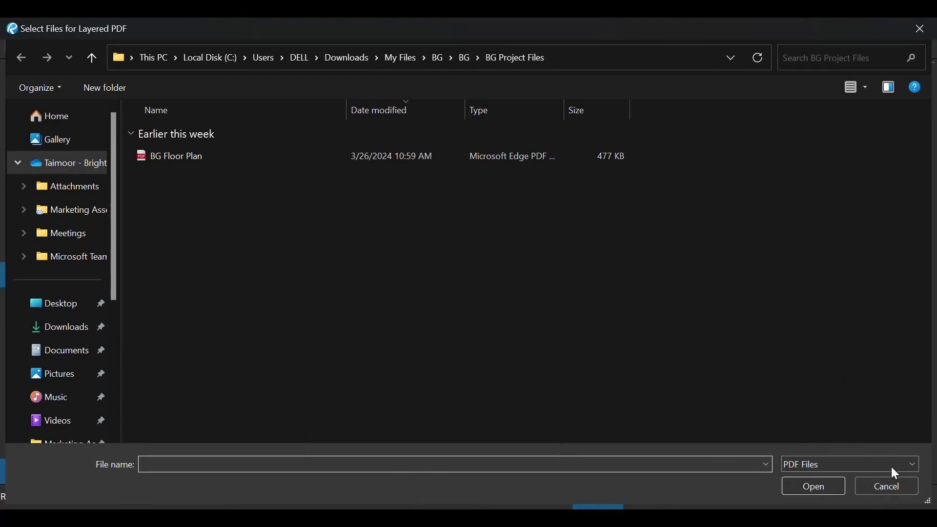
pyautogui.click(886, 483)
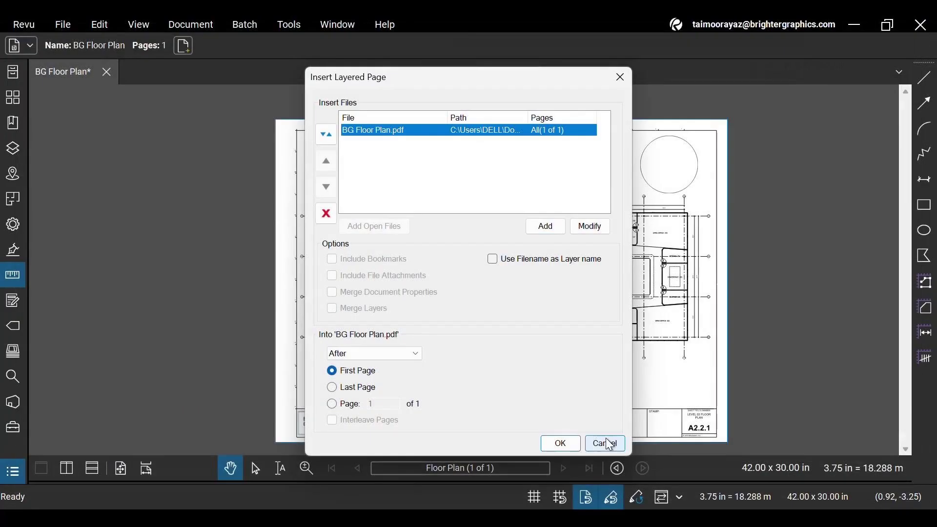
# Insert the layered BG Floor Plan page as page 2 and compare it with page 1
pyautogui.click(561, 444)
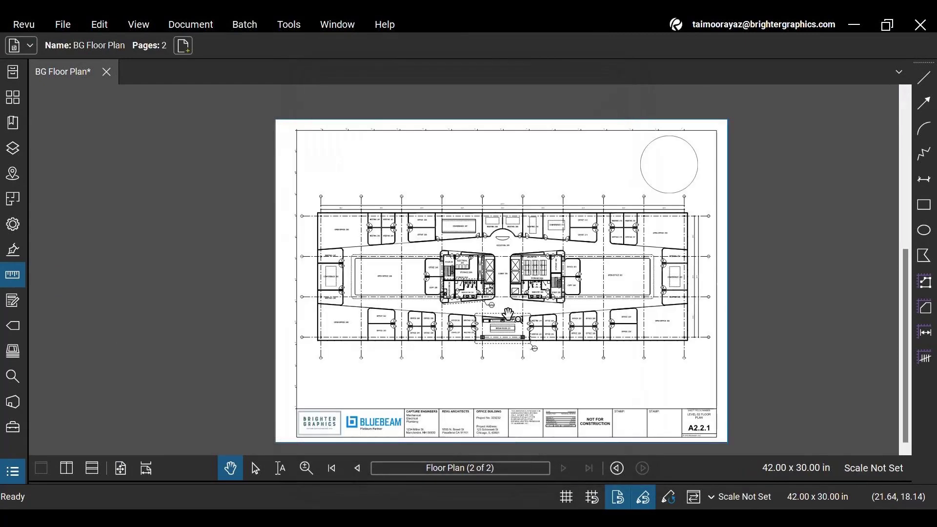
pyautogui.click(357, 468)
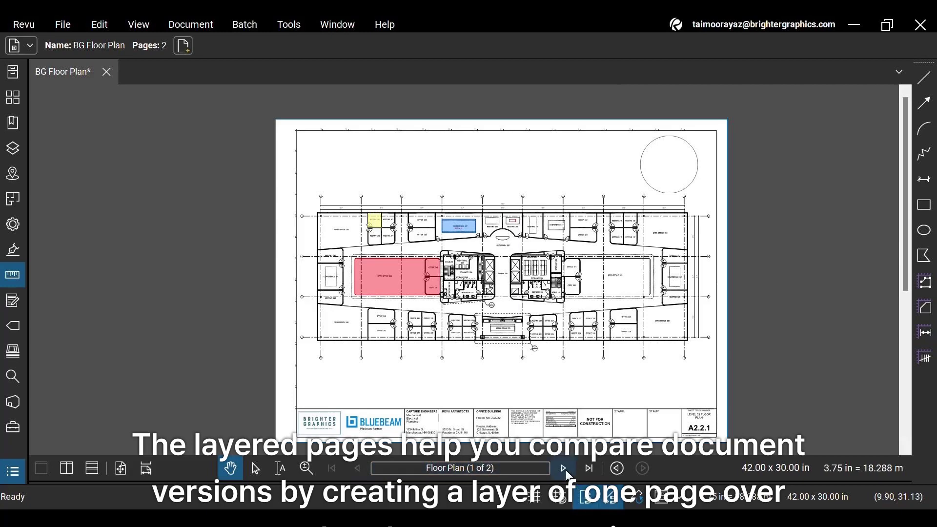
pyautogui.click(563, 468)
pyautogui.click(359, 469)
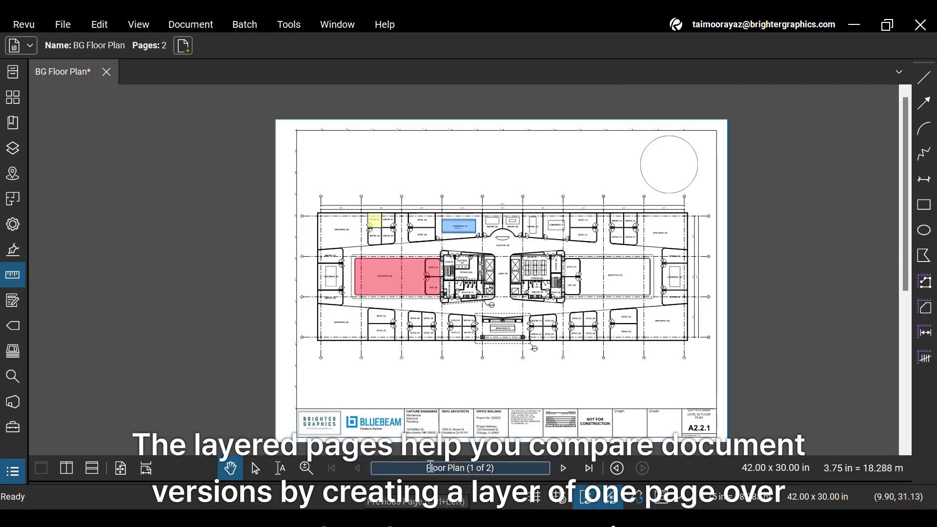
pyautogui.click(562, 468)
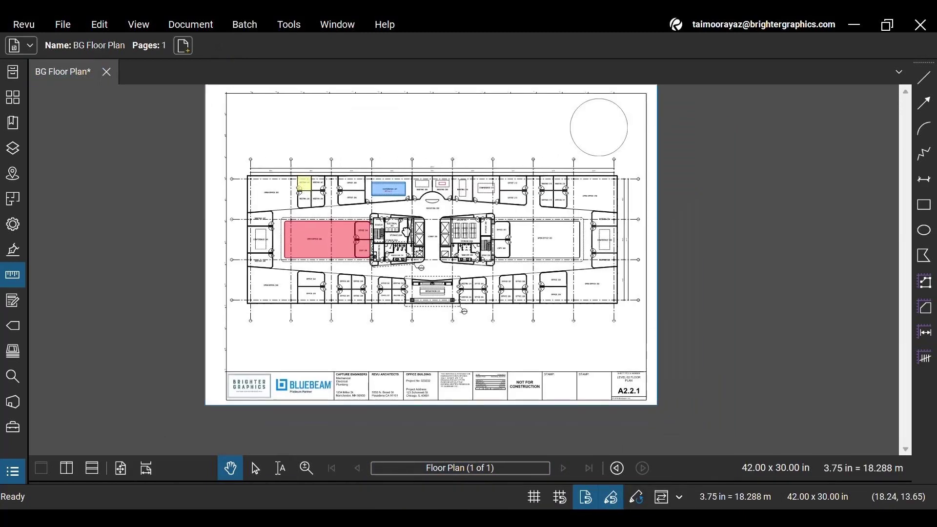
pyautogui.click(211, 28)
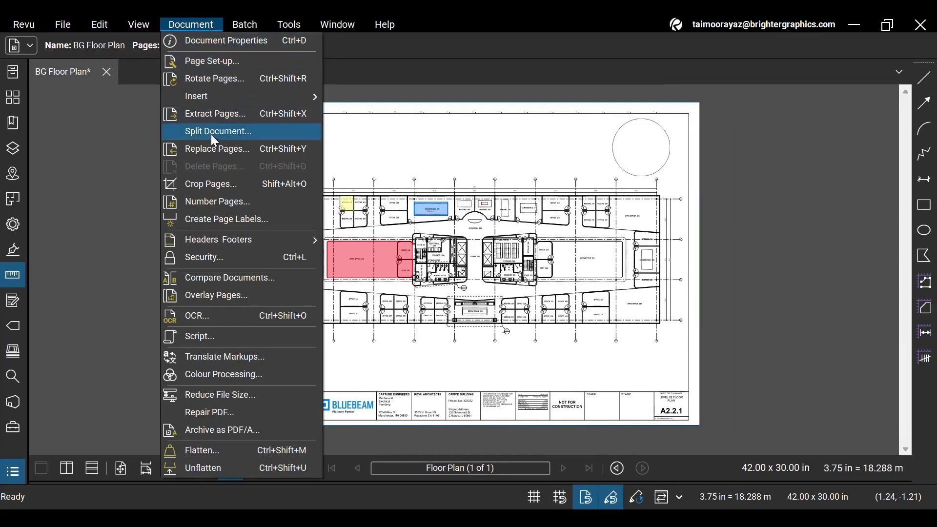
pyautogui.click(253, 154)
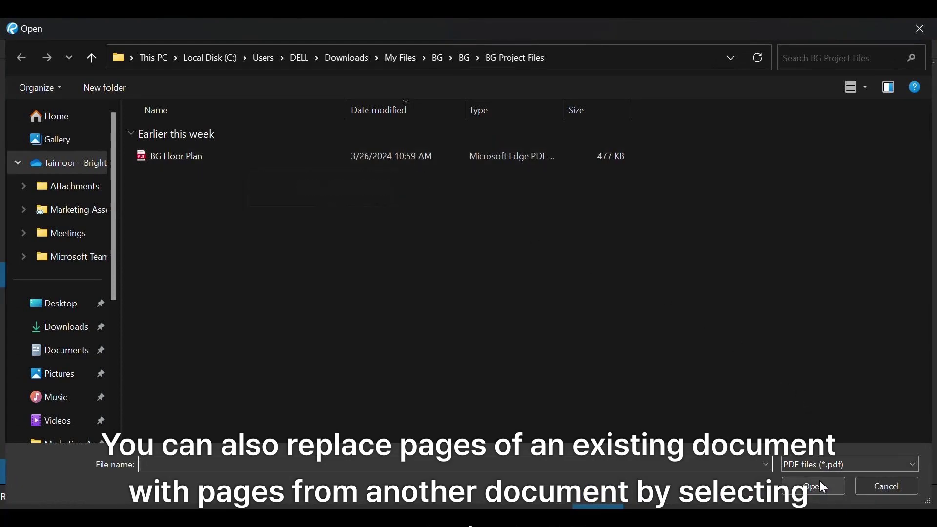
pyautogui.click(868, 482)
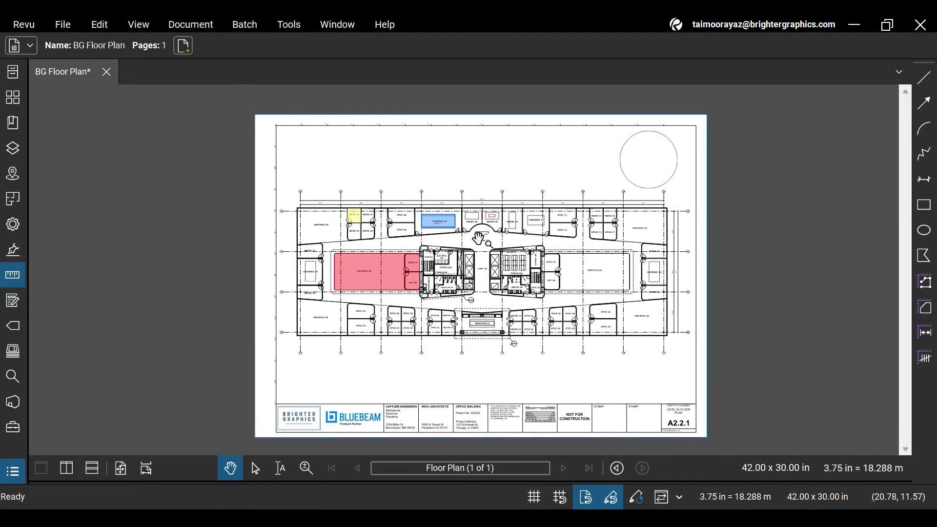
# Start Crop Pages on BG Floor Plan.pdf, keeping All Pages (1 - 1) as the range
pyautogui.click(198, 27)
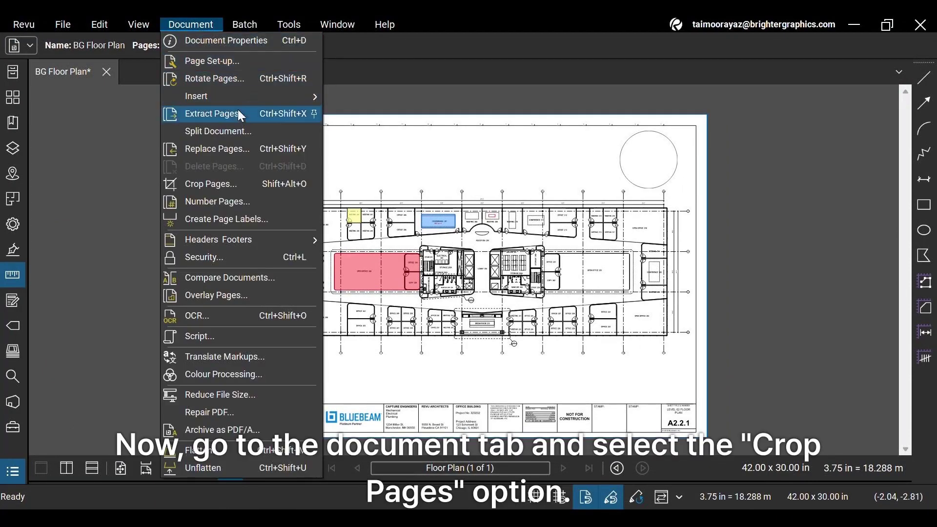
pyautogui.click(224, 184)
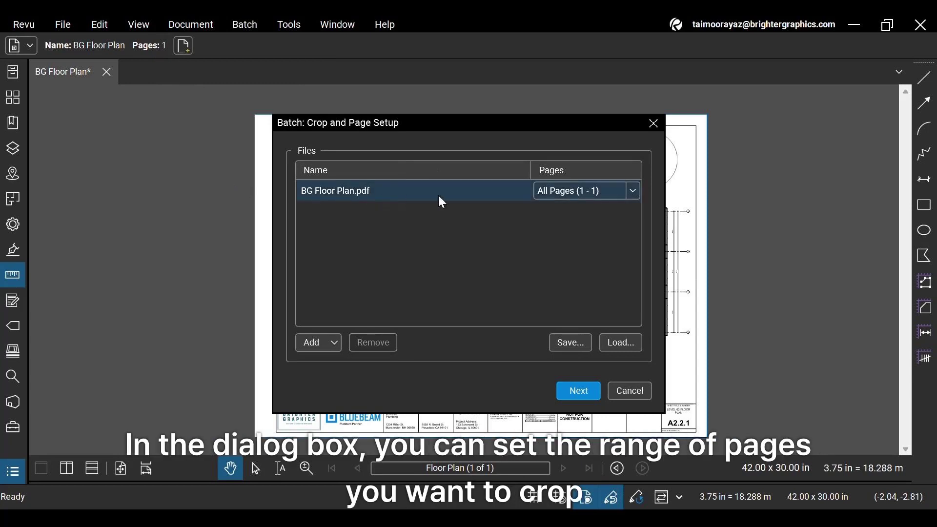
pyautogui.click(633, 192)
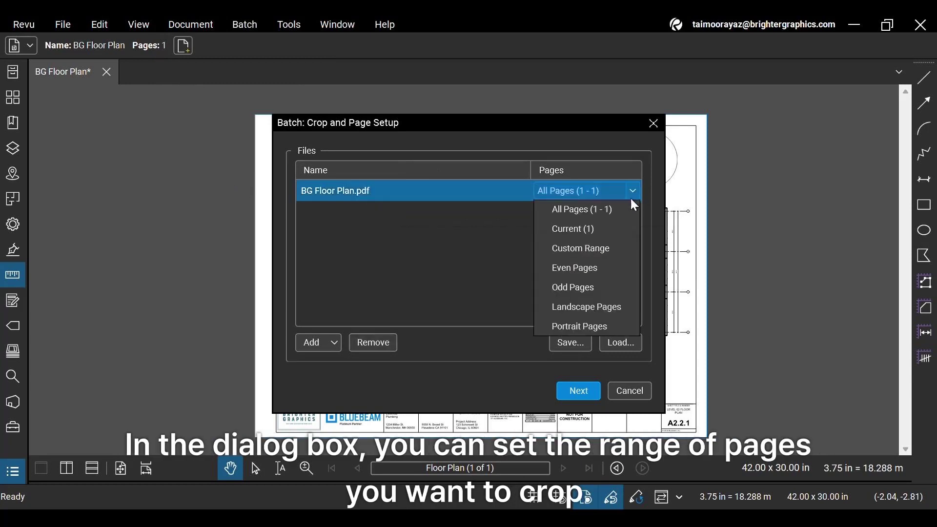
pyautogui.click(443, 212)
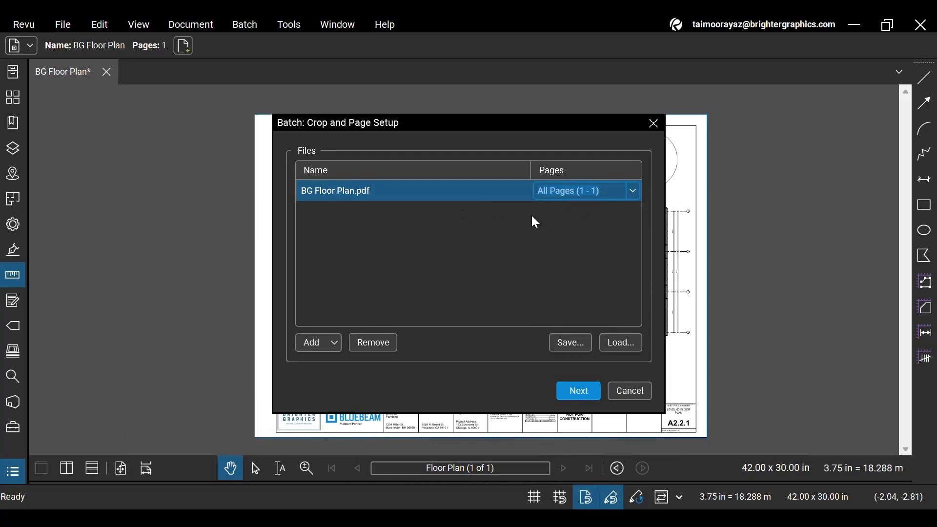
# Raise the top crop margin to 6.875 in, giving a 42.00 x 23.13 page
pyautogui.click(577, 392)
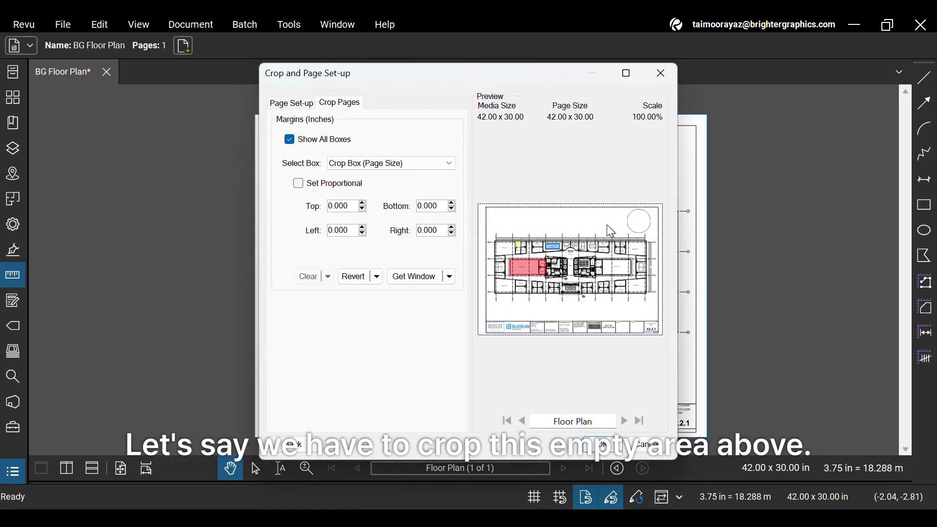
pyautogui.click(364, 203)
pyautogui.click(363, 204)
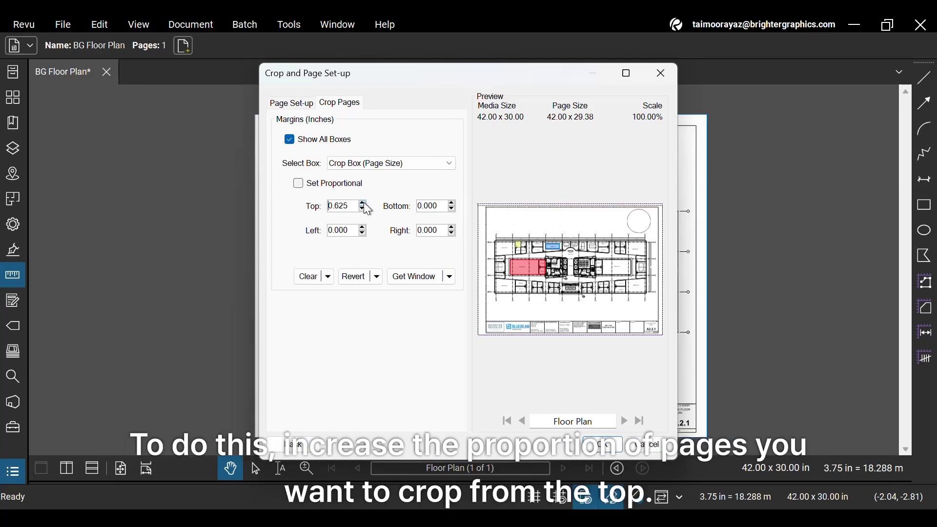
pyautogui.click(363, 203)
pyautogui.click(363, 203)
pyautogui.click(363, 203)
pyautogui.click(362, 203)
pyautogui.click(362, 203)
pyautogui.click(363, 203)
pyautogui.click(362, 203)
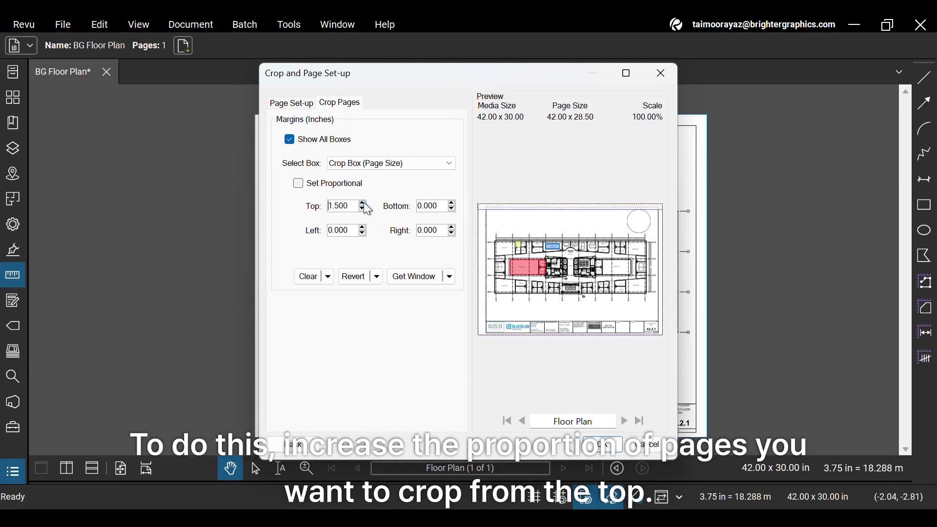
pyautogui.moveTo(362, 203); pyautogui.dragTo(363, 203)
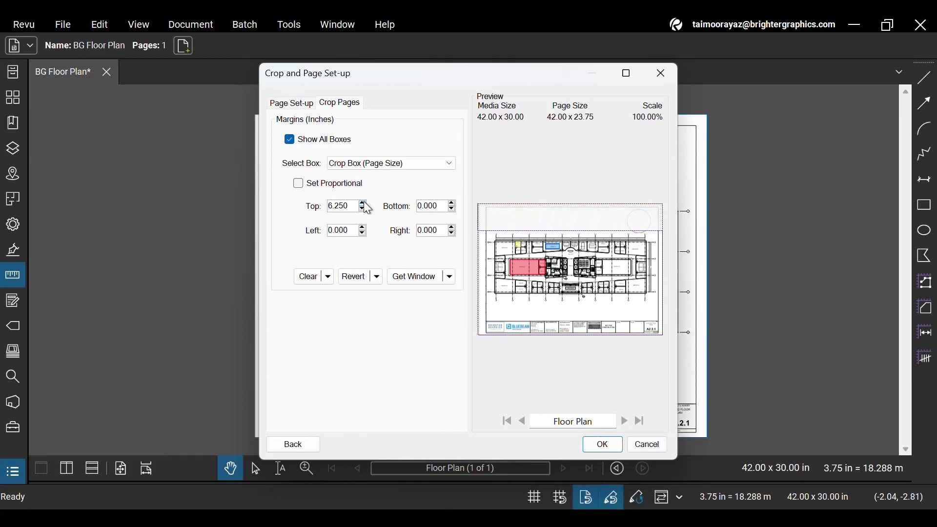
pyautogui.click(364, 203)
pyautogui.click(364, 204)
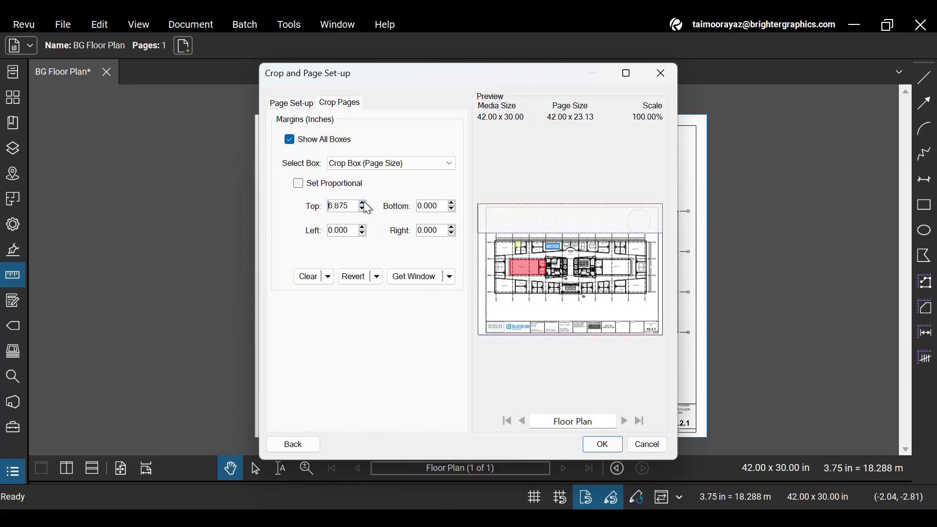
# Apply the top crop, check it, then undo to restore the 42.00 x 30.00 in page
pyautogui.click(603, 447)
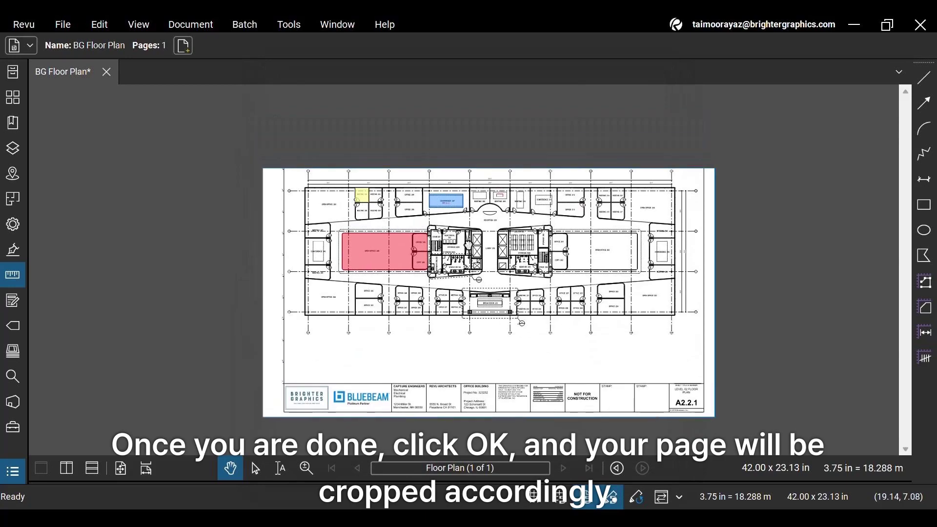
pyautogui.scroll(2, 460, 189)
pyautogui.scroll(-1, 507, 196)
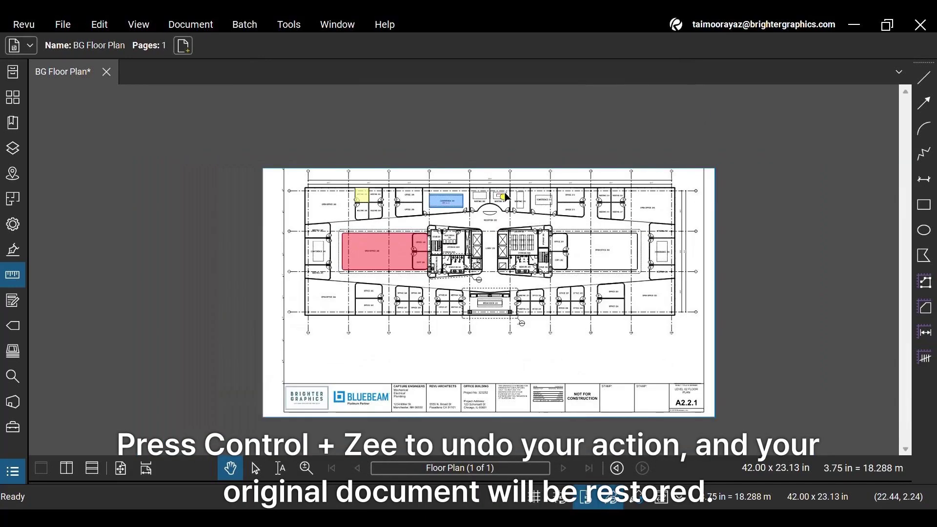
pyautogui.hotkey('ctrl', 'z')
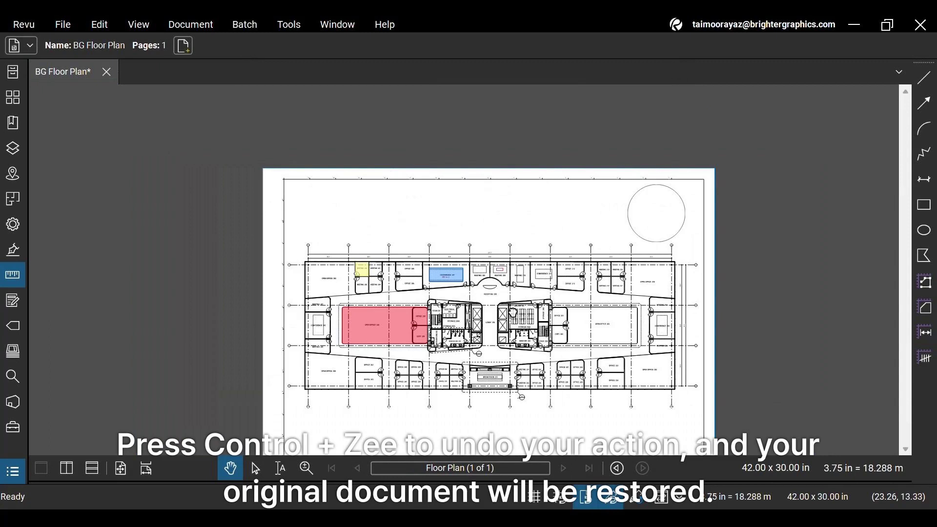